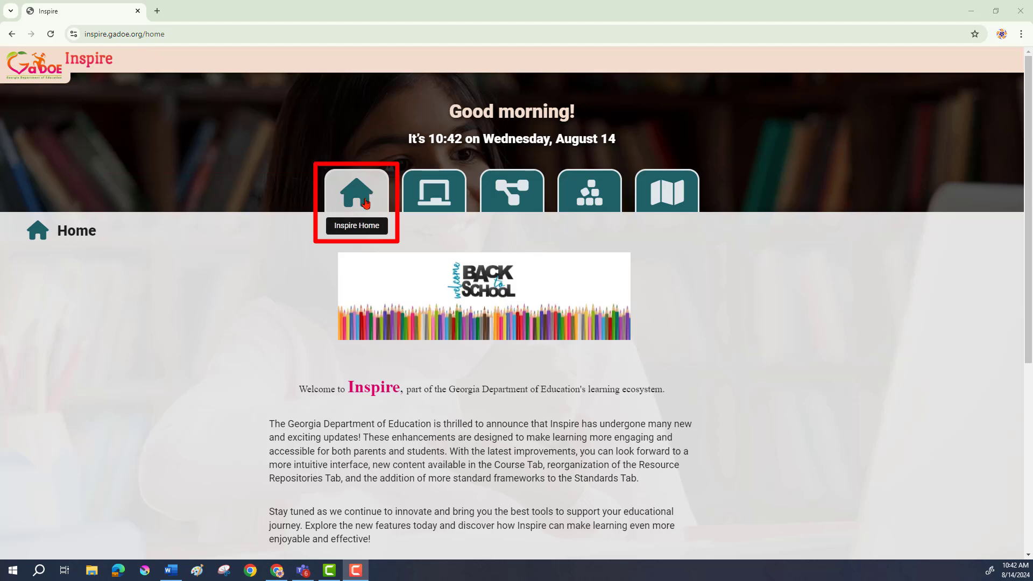
Sign in to Georgia Inspire from the link at the bottom of the page, using GaConnects
{"action": "scroll", "coordinate": [435, 340], "scroll_direction": "down", "scroll_amount": 1}
{"action": "scroll", "coordinate": [434, 340], "scroll_direction": "down", "scroll_amount": 5}
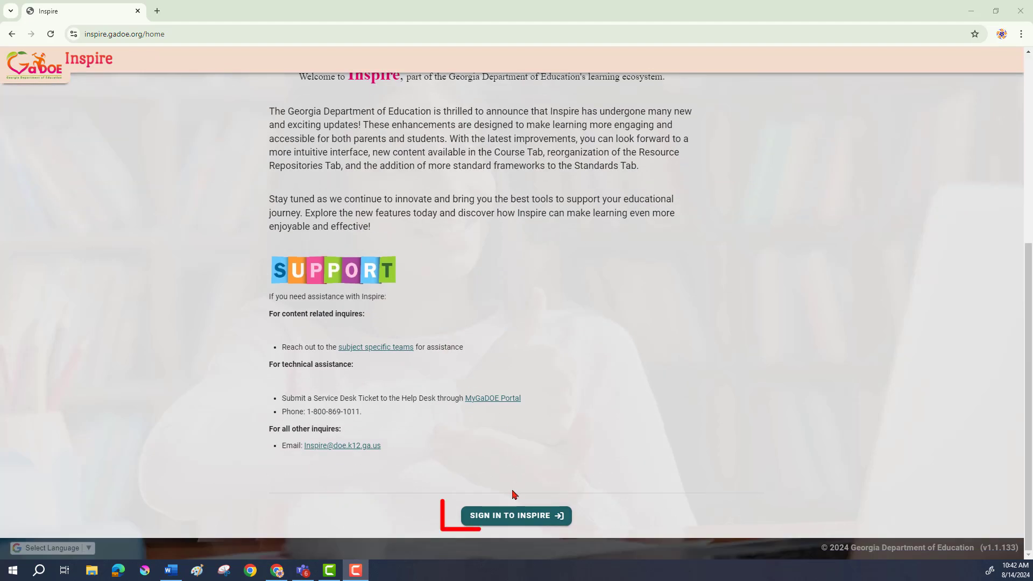
{"action": "left_click", "coordinate": [512, 516]}
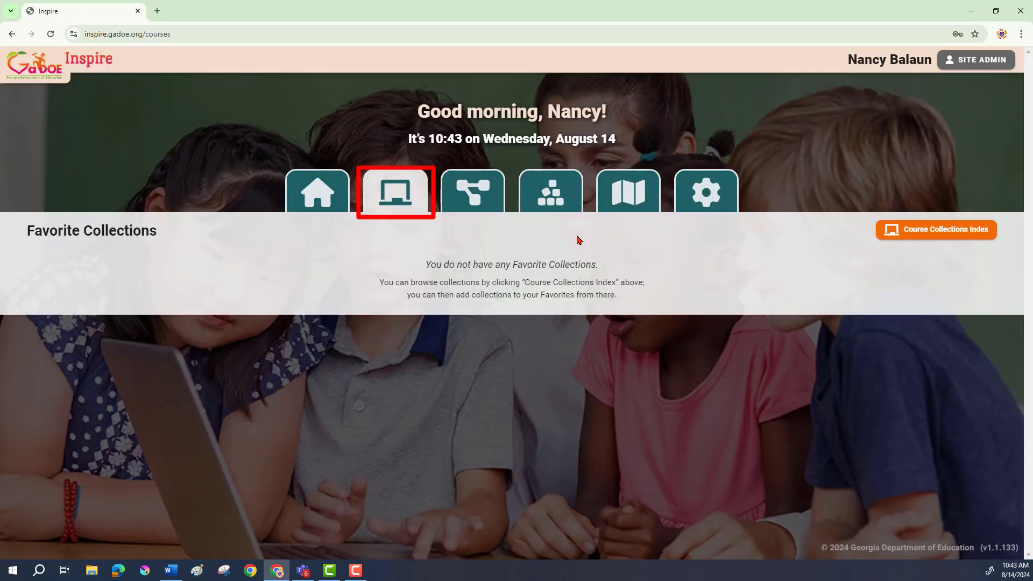
Open Social Studies 8th Grade from the collections index, search 'voca', and expand Unit 7's resources
{"action": "left_click", "coordinate": [946, 230]}
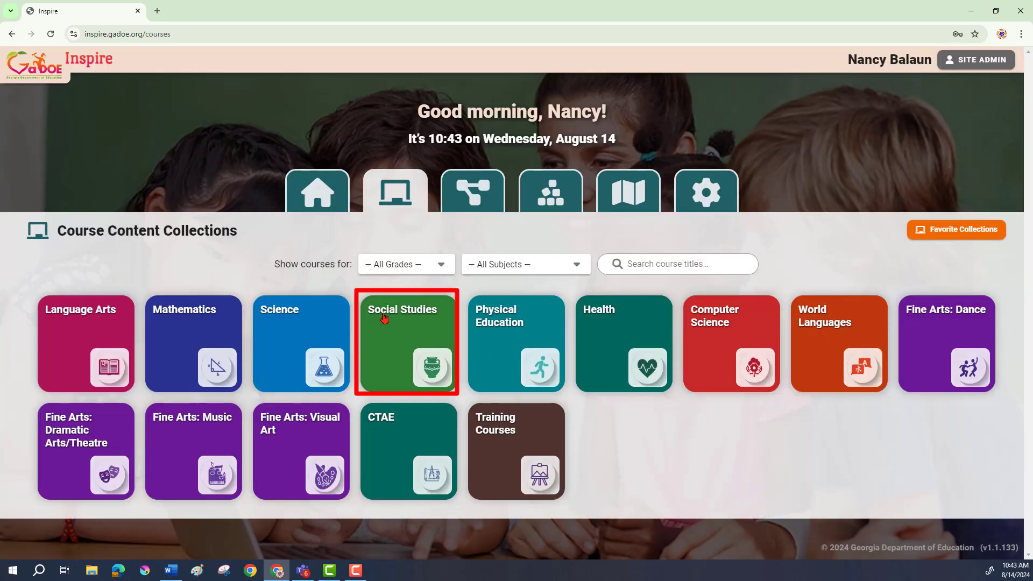
{"action": "left_click", "coordinate": [376, 336]}
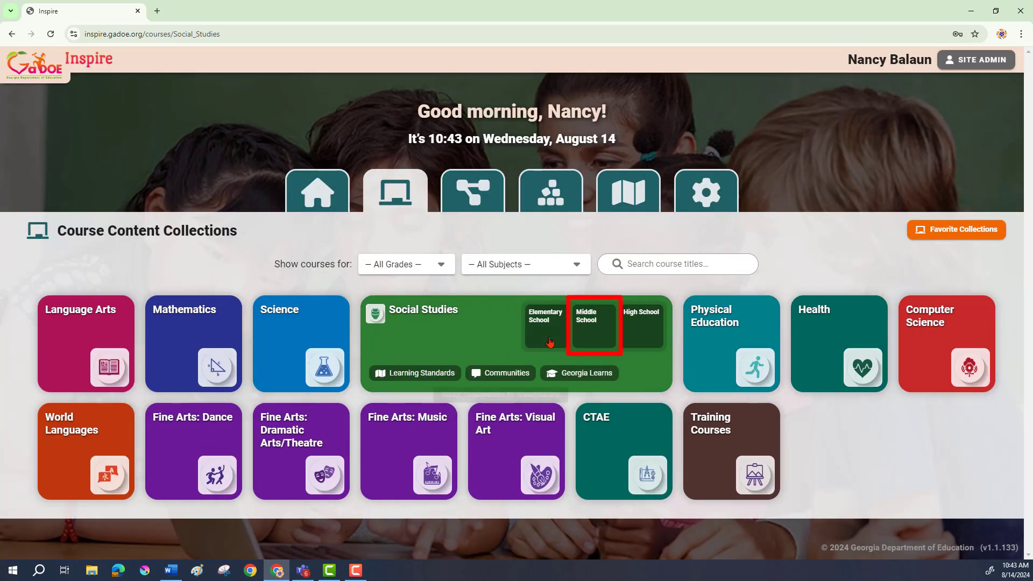
{"action": "left_click", "coordinate": [590, 320]}
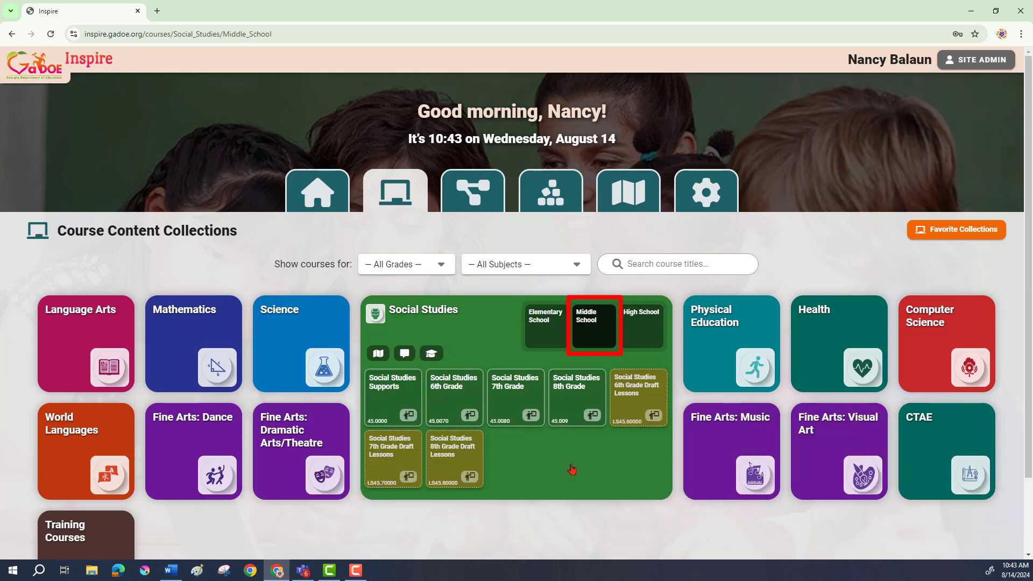
{"action": "left_click", "coordinate": [582, 380]}
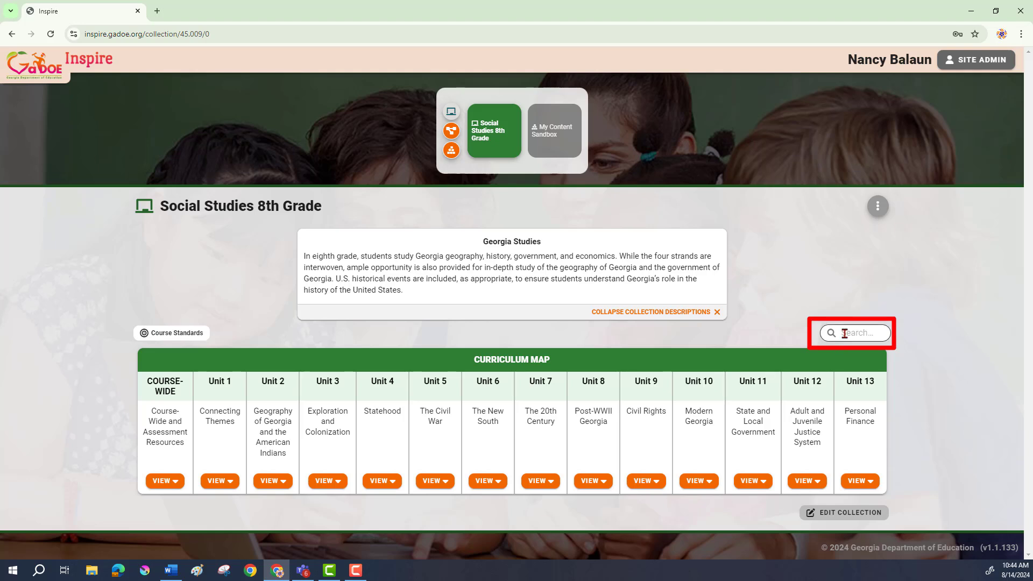
{"action": "type", "text": "voca"}
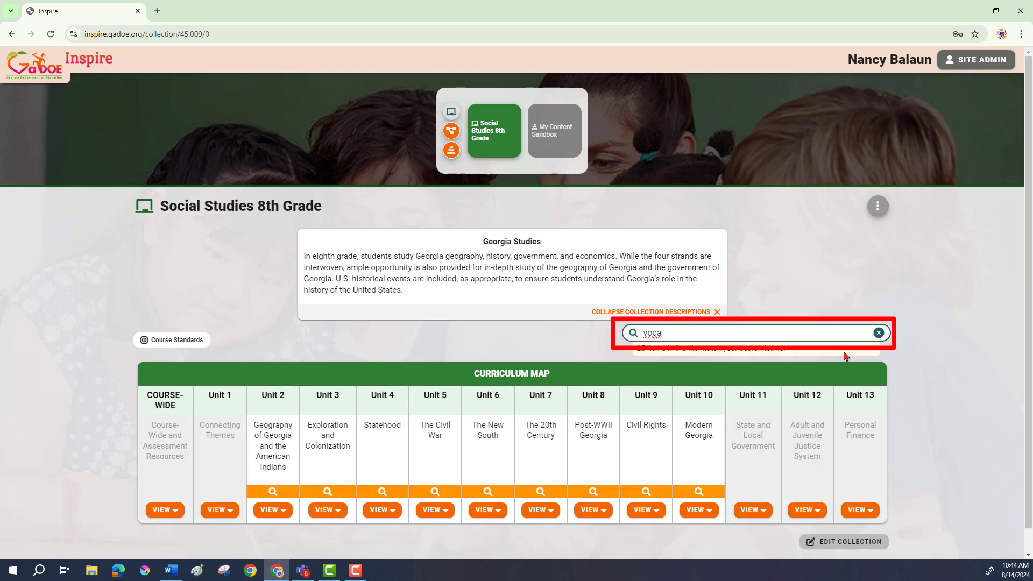
{"action": "scroll", "coordinate": [527, 458], "scroll_direction": "down", "scroll_amount": 1}
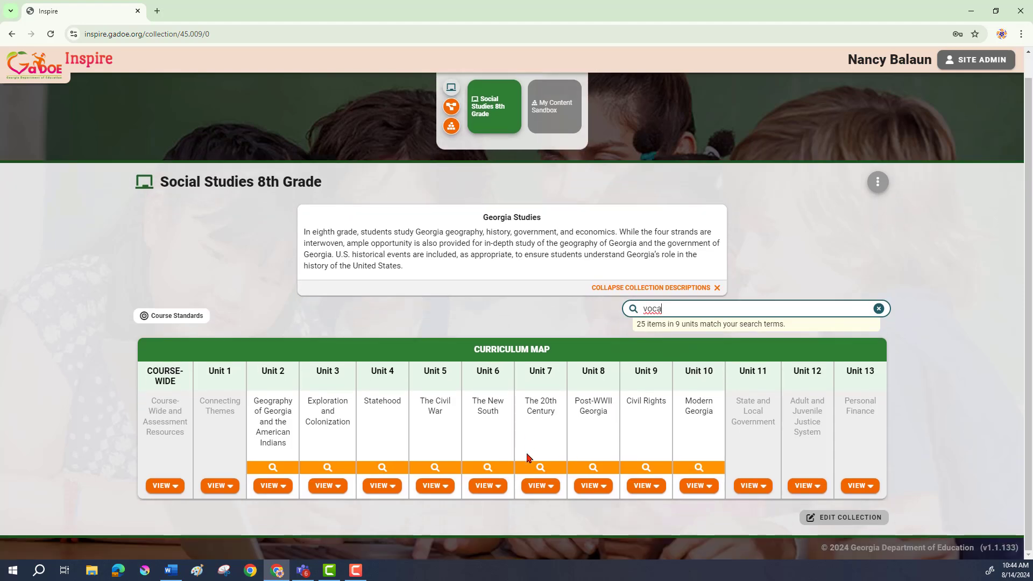
{"action": "left_click", "coordinate": [538, 485]}
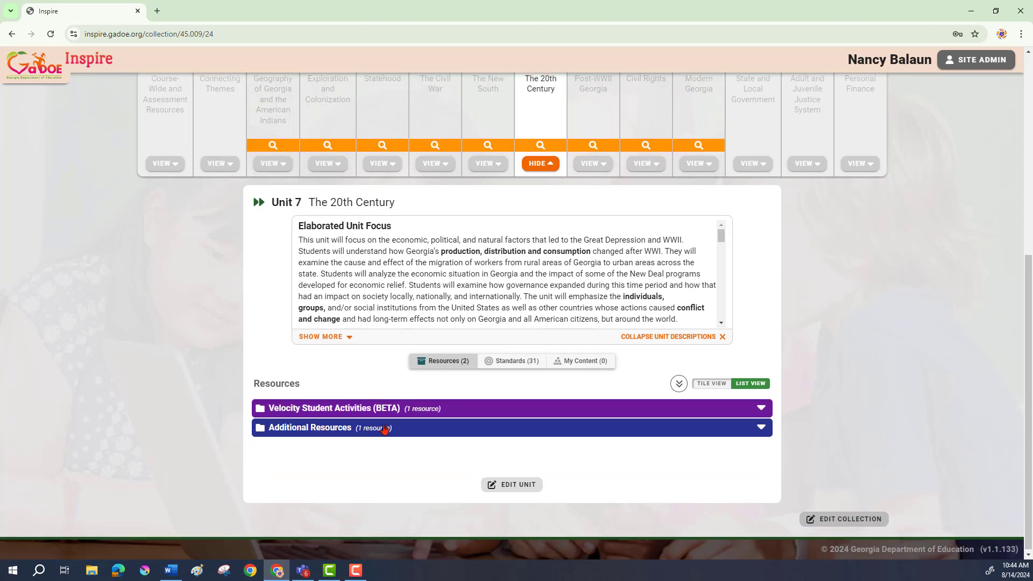
Open WWI Vocabulary Flashcards from the Velocity Student Activities (BETA) folder
{"action": "left_click", "coordinate": [323, 410]}
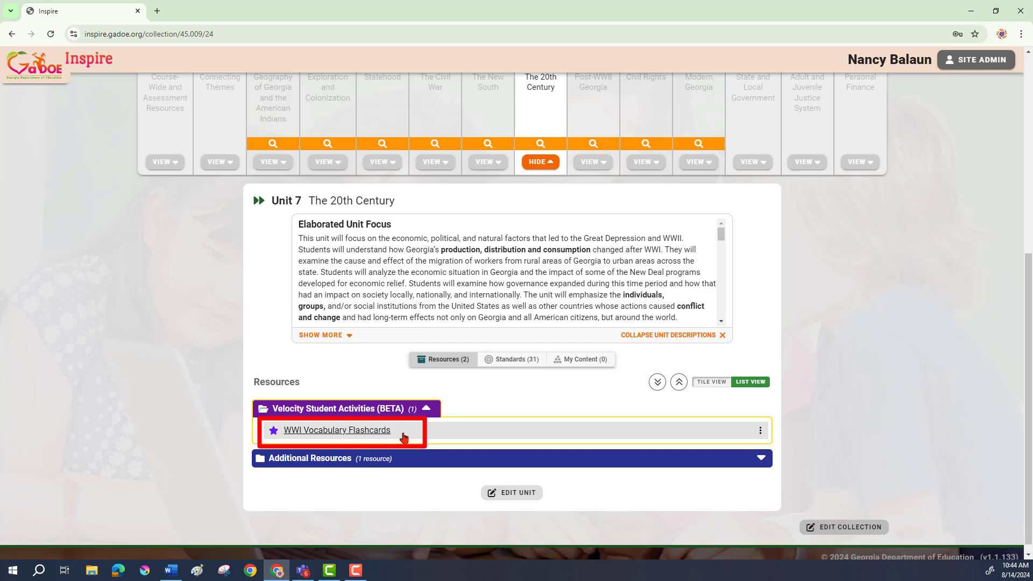
{"action": "left_click", "coordinate": [322, 433]}
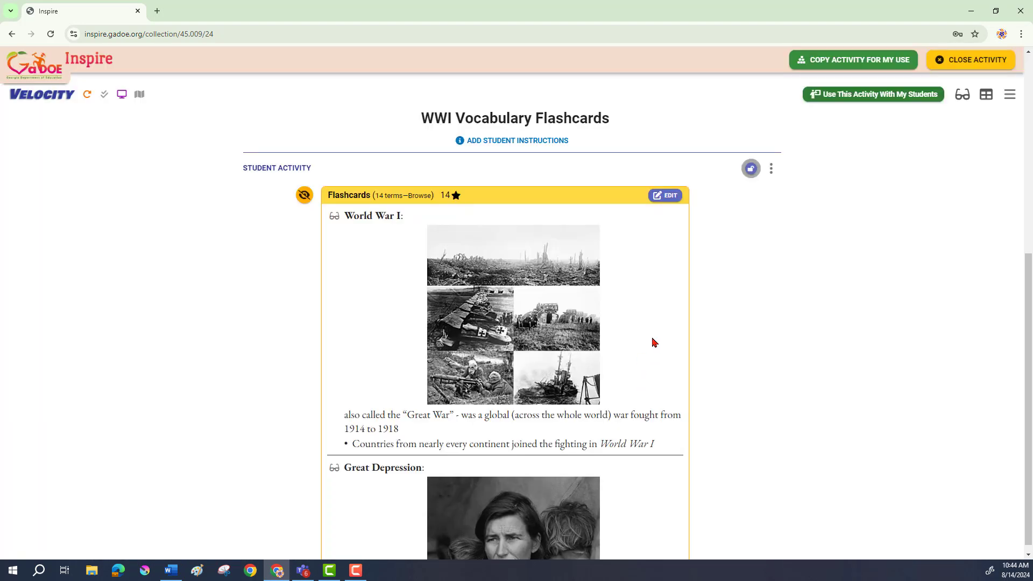
Import a Copy for Your Use of WWI Vocabulary Flashcards into My Content
{"action": "left_click", "coordinate": [891, 97]}
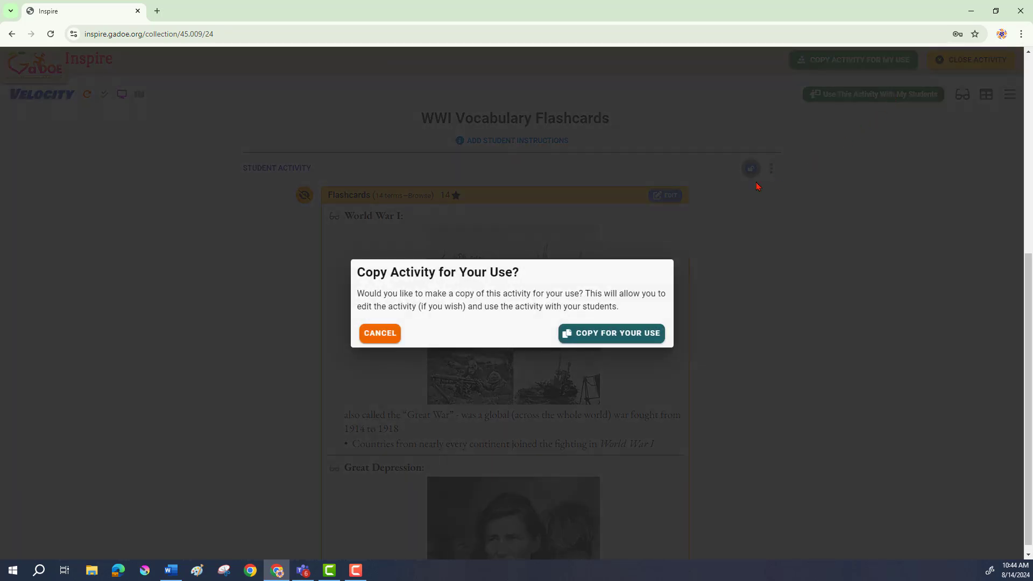
{"action": "left_click", "coordinate": [607, 338]}
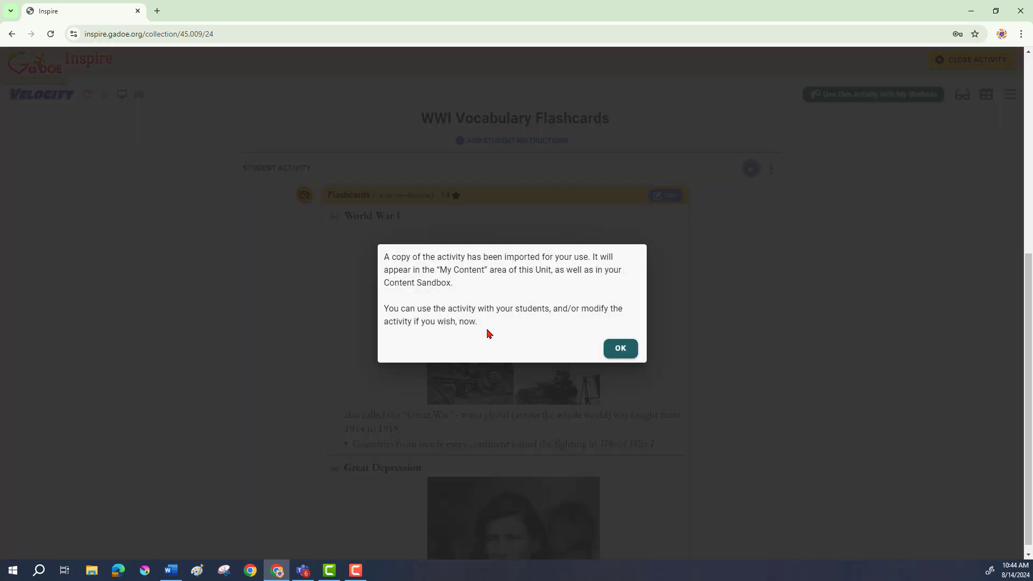
{"action": "left_click", "coordinate": [619, 353]}
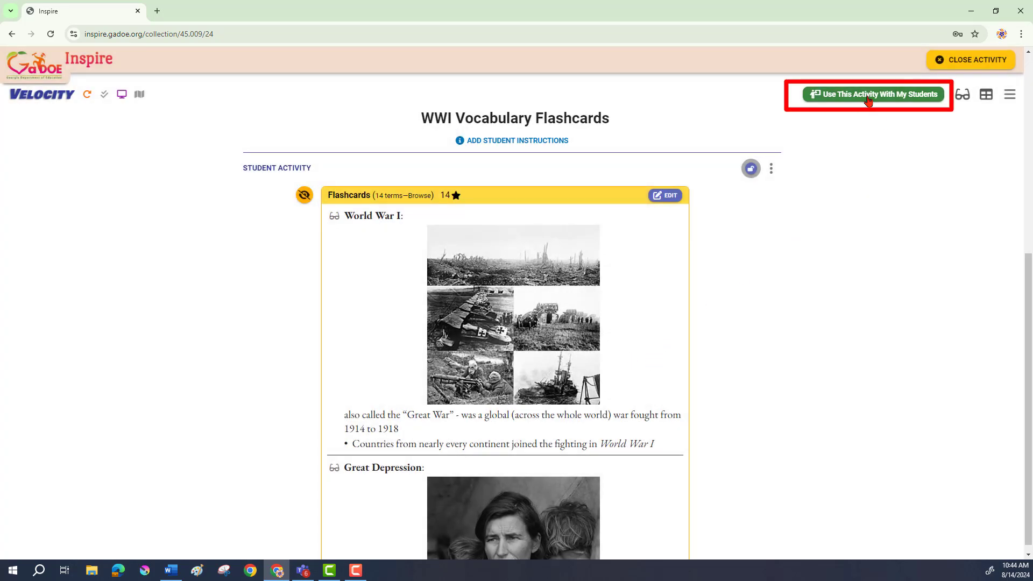
Share the activity link velocity.gadoe.org/44415 to Google Classroom
{"action": "left_click", "coordinate": [868, 100]}
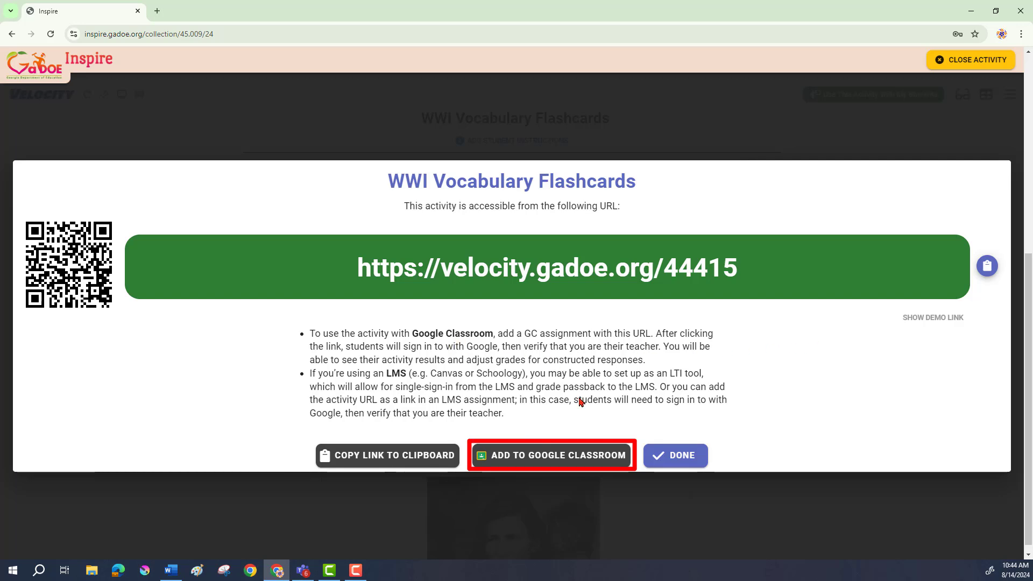
{"action": "left_click", "coordinate": [528, 457]}
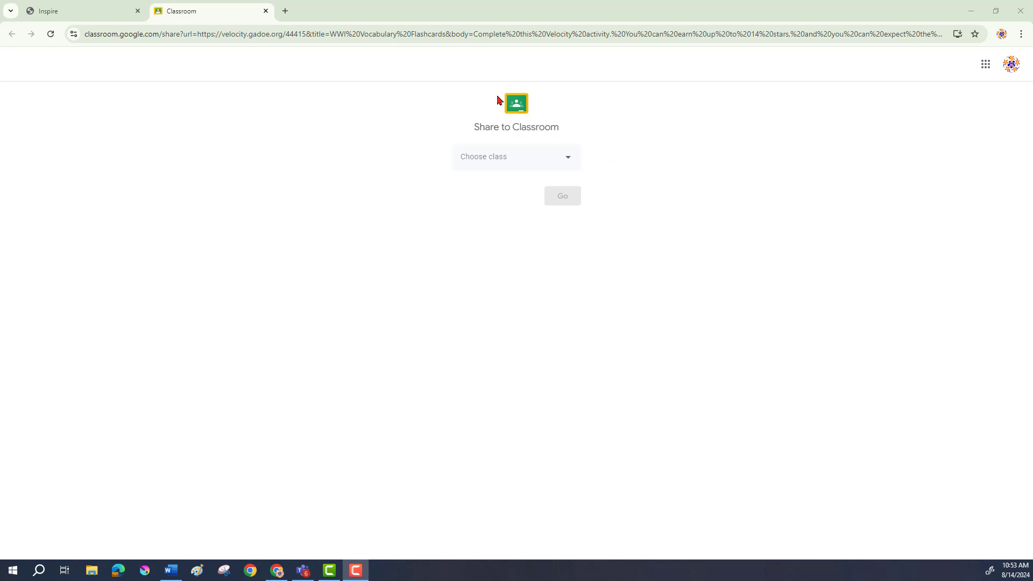
Pick My Class from the class list as the assignment's destination
{"action": "left_click", "coordinate": [569, 163]}
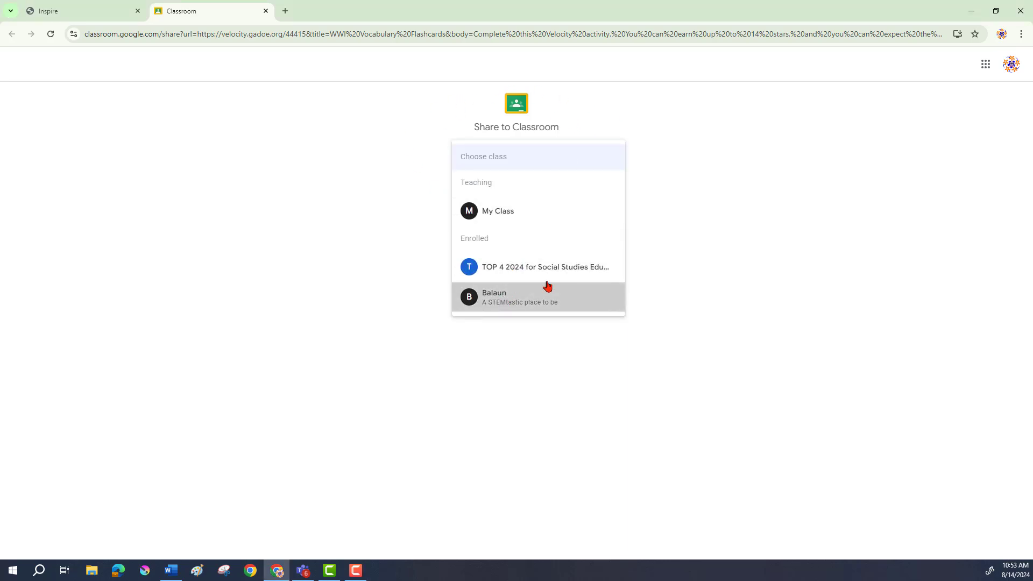
{"action": "left_click", "coordinate": [498, 211]}
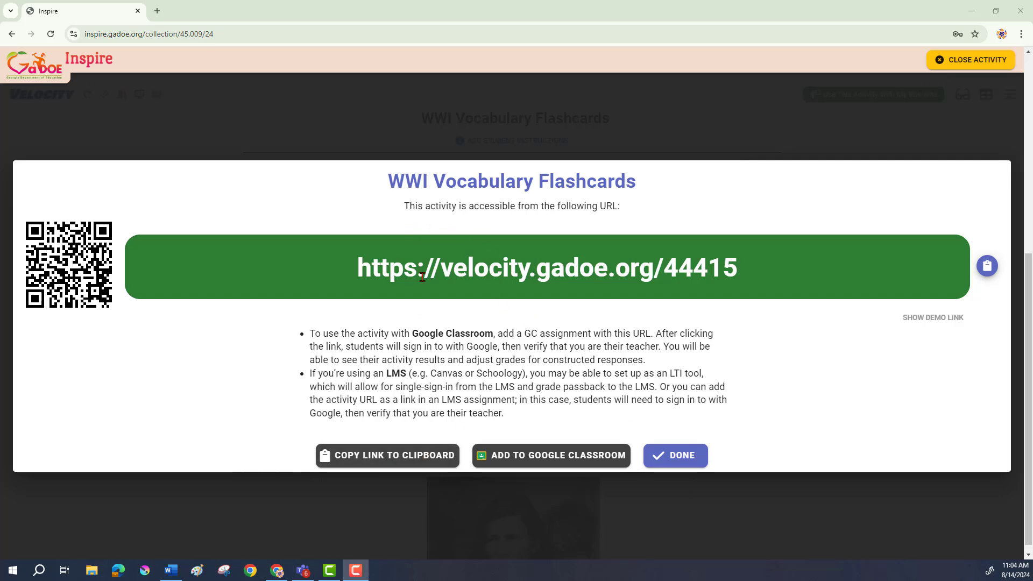
Copy the student link and load velocity.gadoe.org/44415 in a new browser tab
{"action": "left_click", "coordinate": [384, 462]}
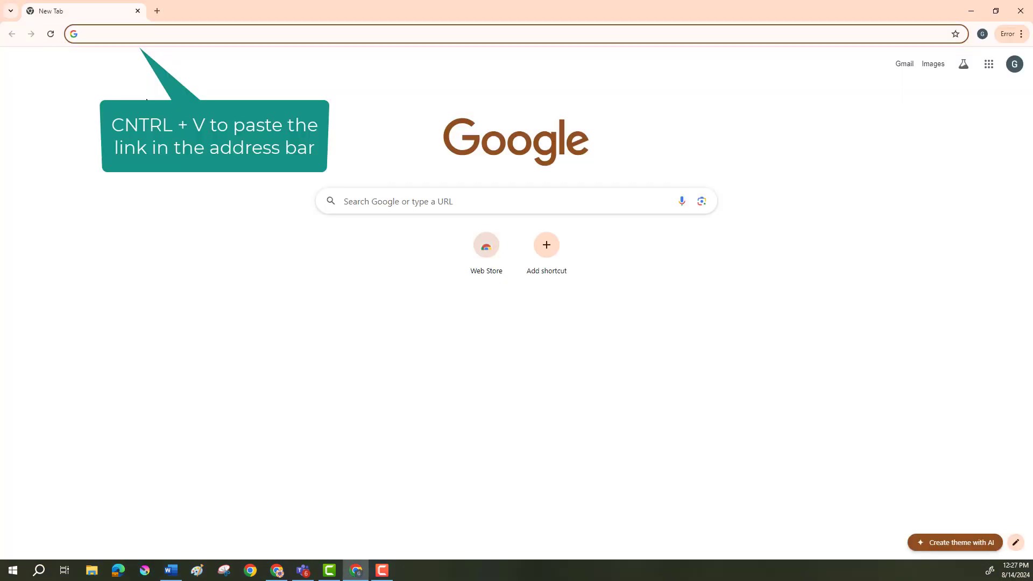
{"action": "key", "text": "ctrl+v"}
{"action": "key", "text": "Return"}
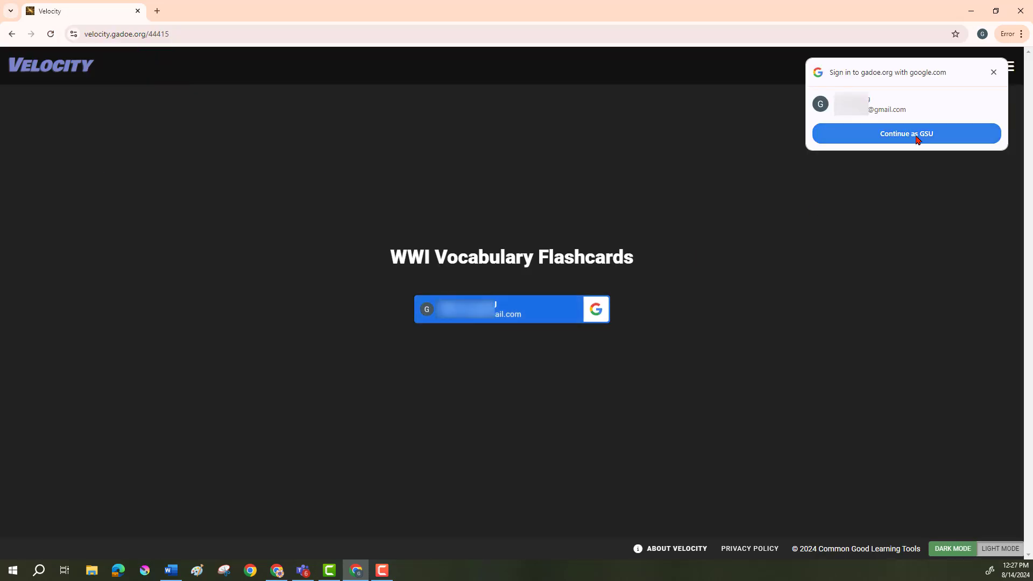
Continue with the Google account, then find and select the teacher by name to open the flashcards
{"action": "left_click", "coordinate": [916, 136]}
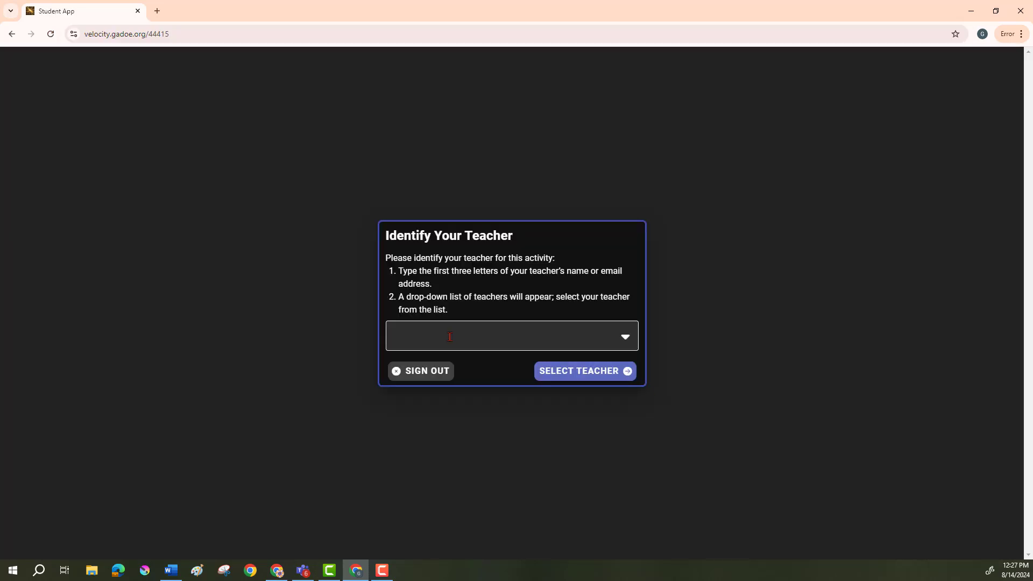
{"action": "left_click", "coordinate": [434, 336]}
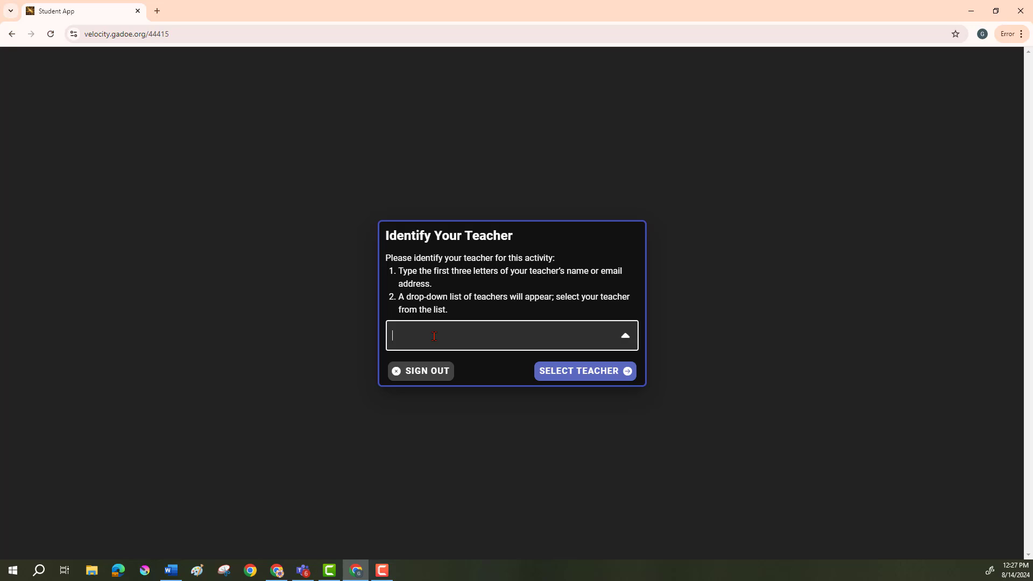
{"action": "type", "text": "Nan"}
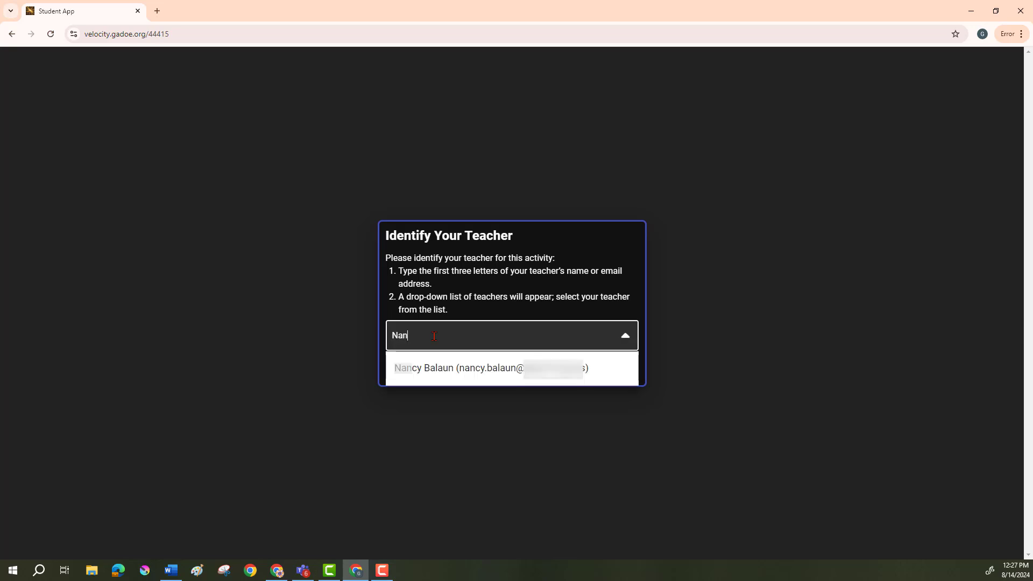
{"action": "left_click", "coordinate": [445, 370]}
{"action": "left_click", "coordinate": [596, 375]}
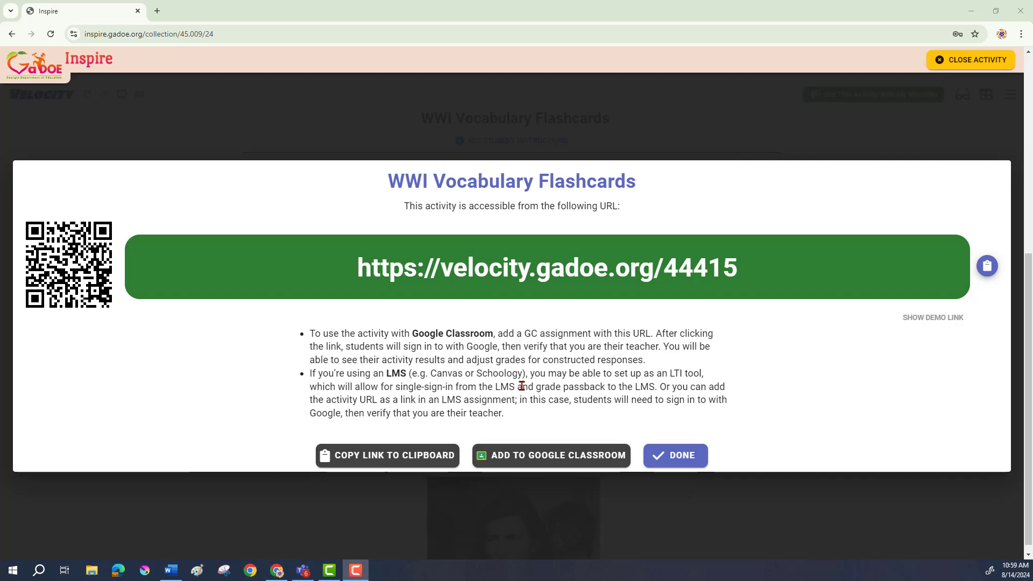
Copy the velocity.gadoe.org/44415 student link again and close the share dialog with DONE
{"action": "left_click", "coordinate": [385, 457]}
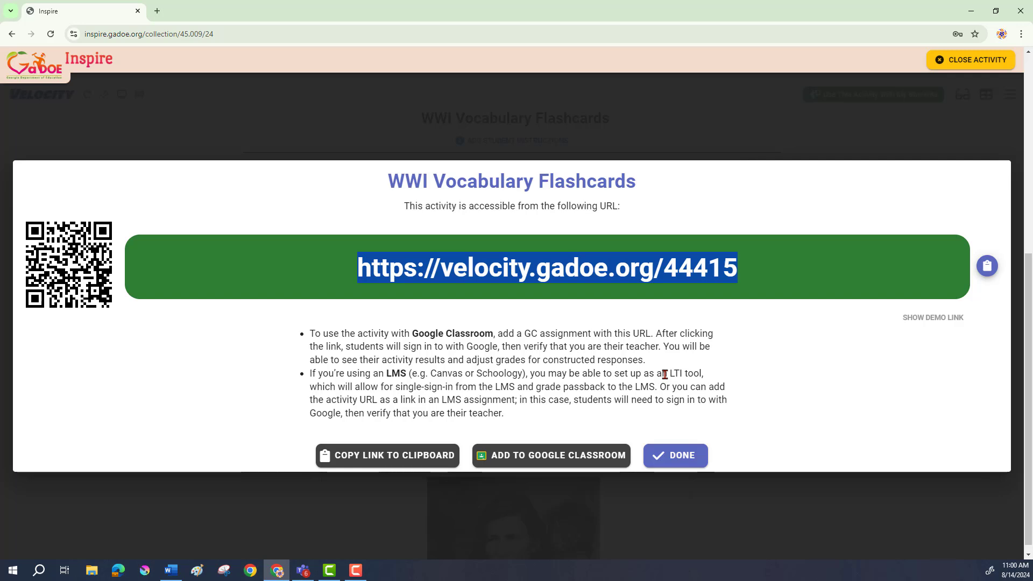
{"action": "left_click", "coordinate": [673, 455]}
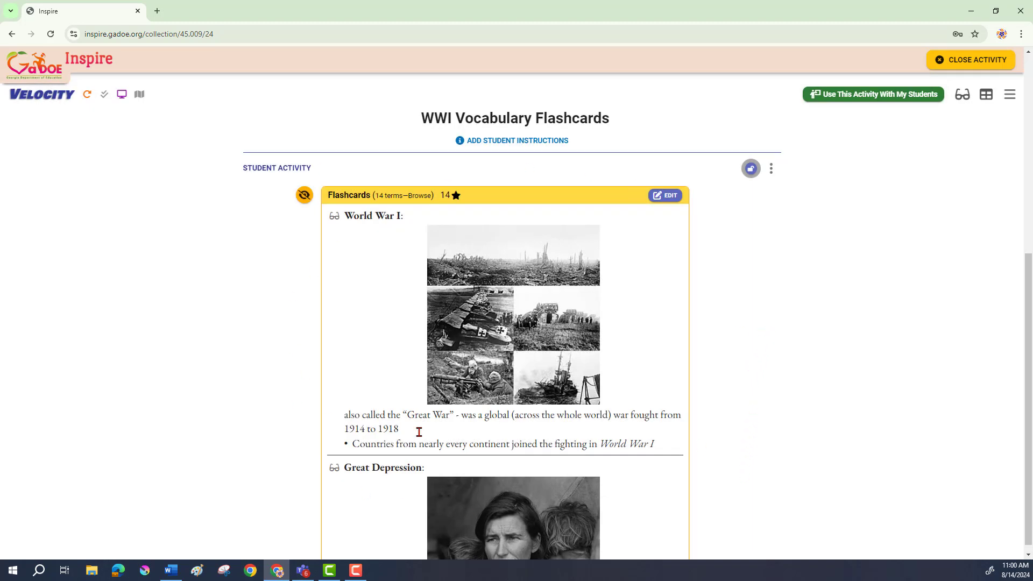
In the activity settings, enable Use "name-only" mode for student access and save
{"action": "left_click", "coordinate": [525, 143]}
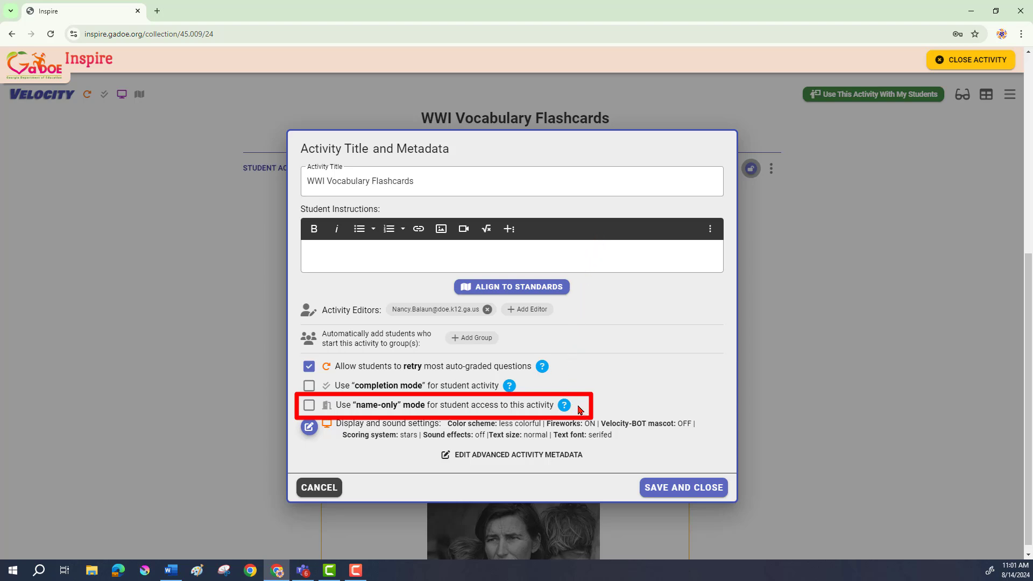
{"action": "left_click", "coordinate": [308, 406]}
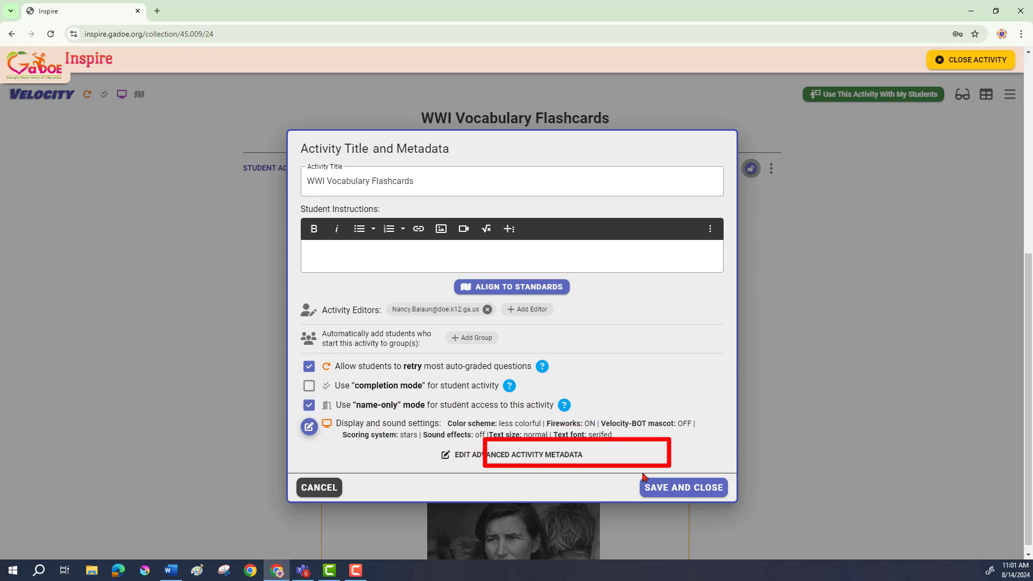
{"action": "left_click", "coordinate": [675, 489]}
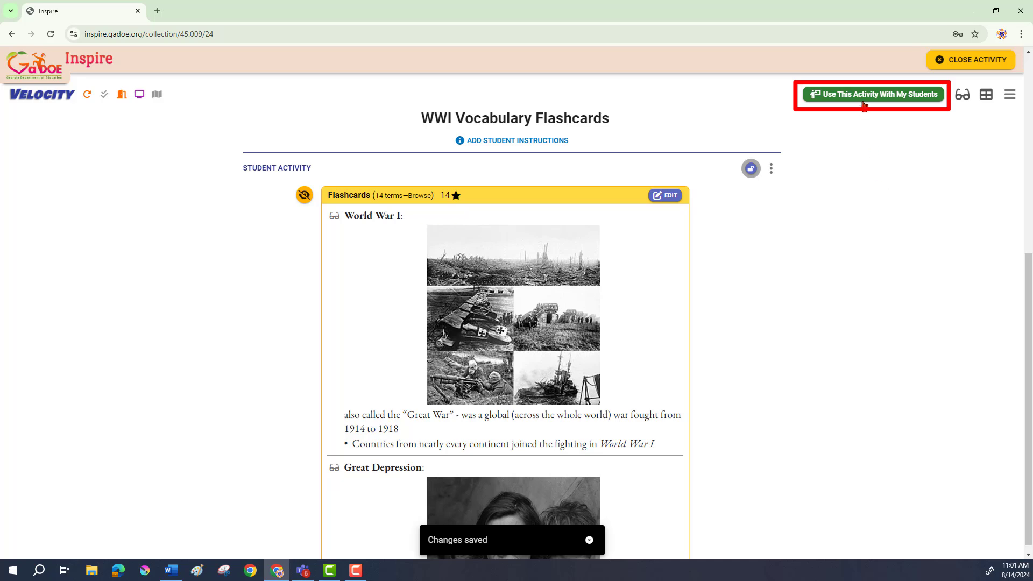
Copy the flashcards activity's demo link velocity.gadoe.org/44415-demo to the clipboard, then close the share dialog
{"action": "left_click", "coordinate": [859, 95]}
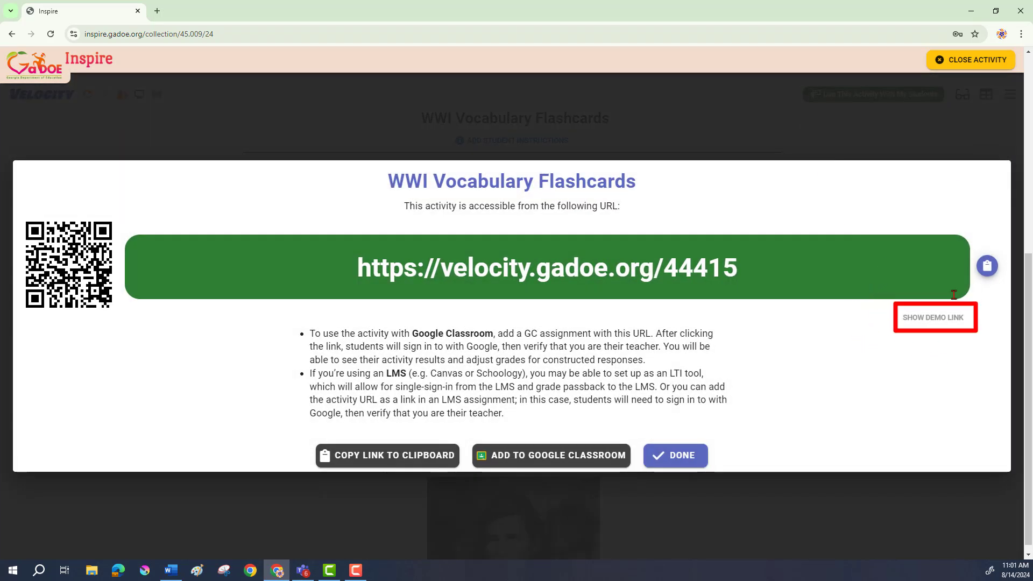
{"action": "left_click", "coordinate": [938, 318]}
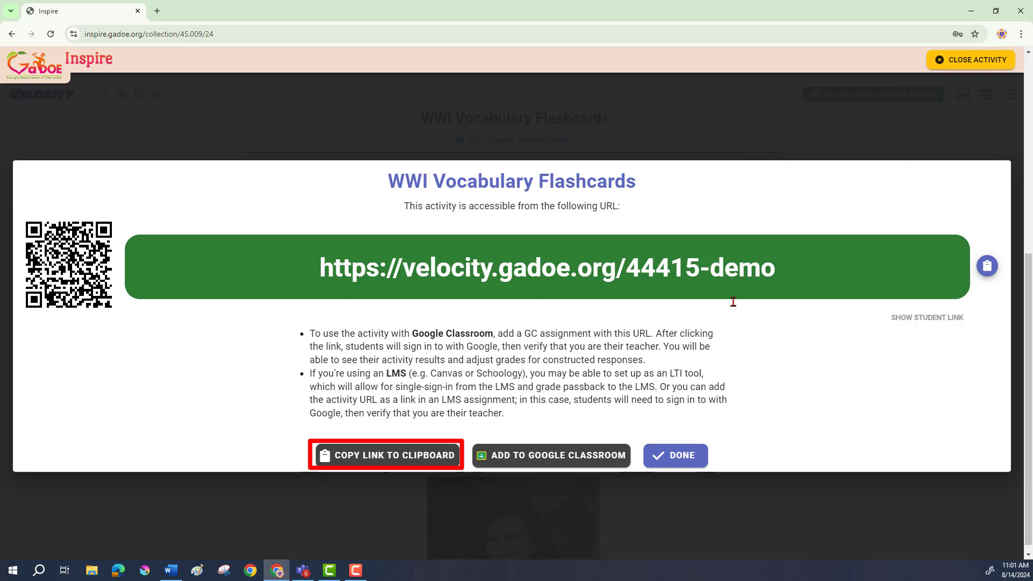
{"action": "left_click", "coordinate": [373, 456]}
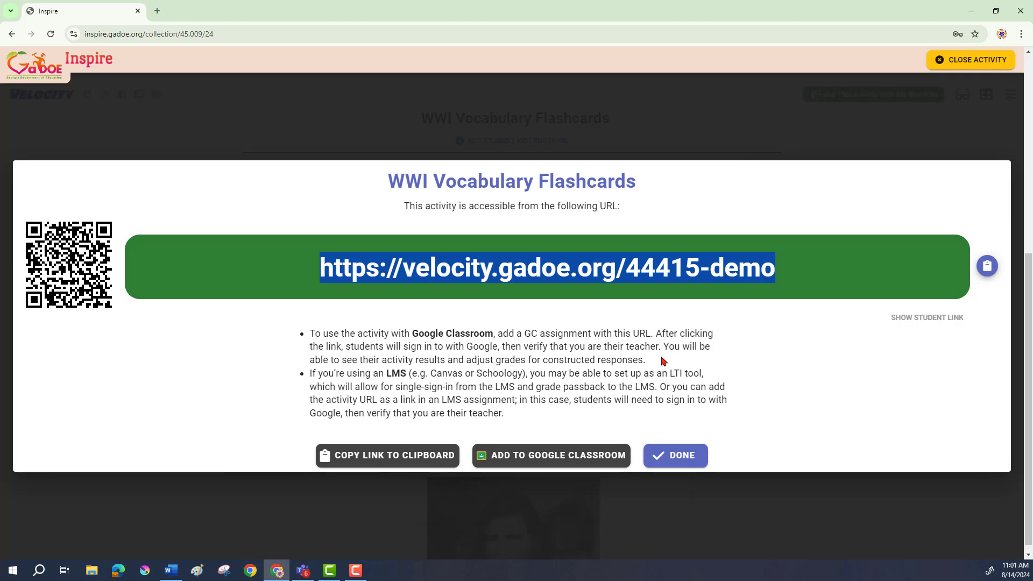
{"action": "left_click", "coordinate": [674, 456]}
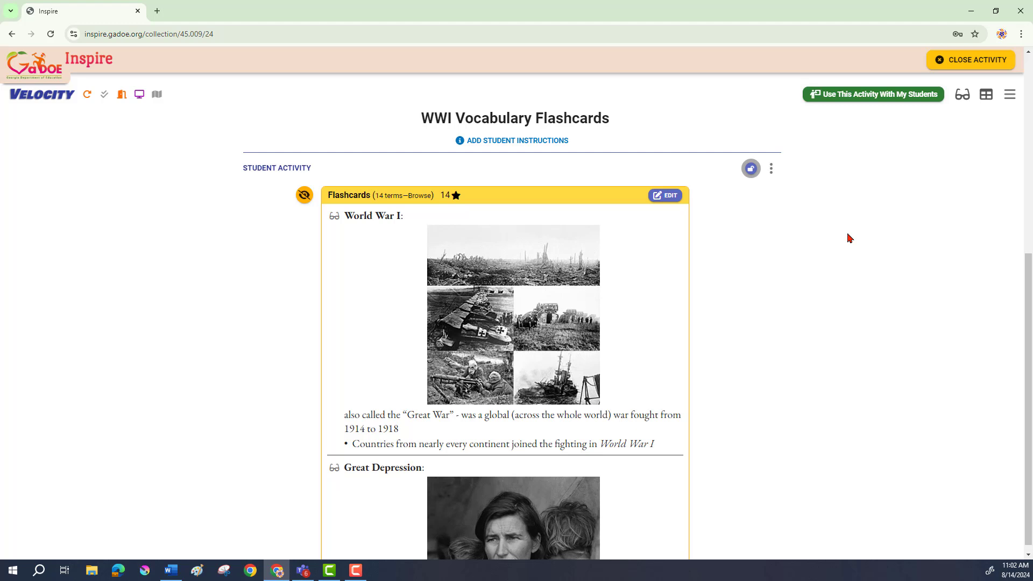